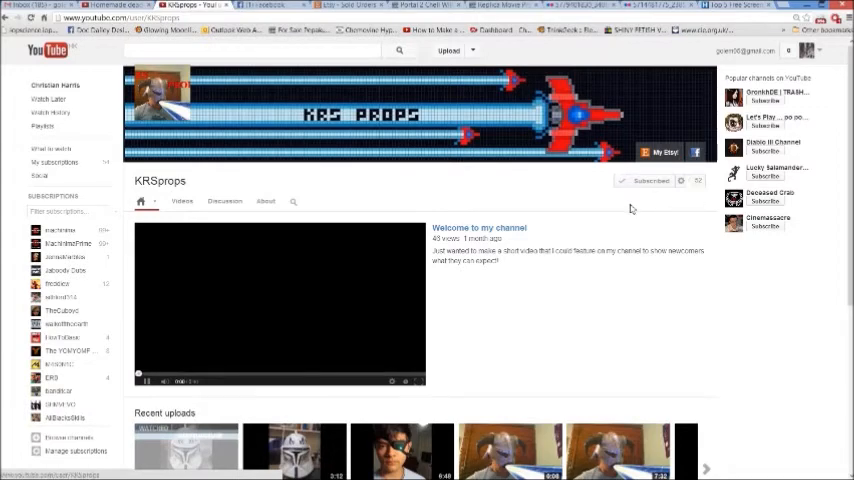
{"action": "scroll", "coordinate": [632, 213], "scroll_direction": "down", "scroll_amount": 1}
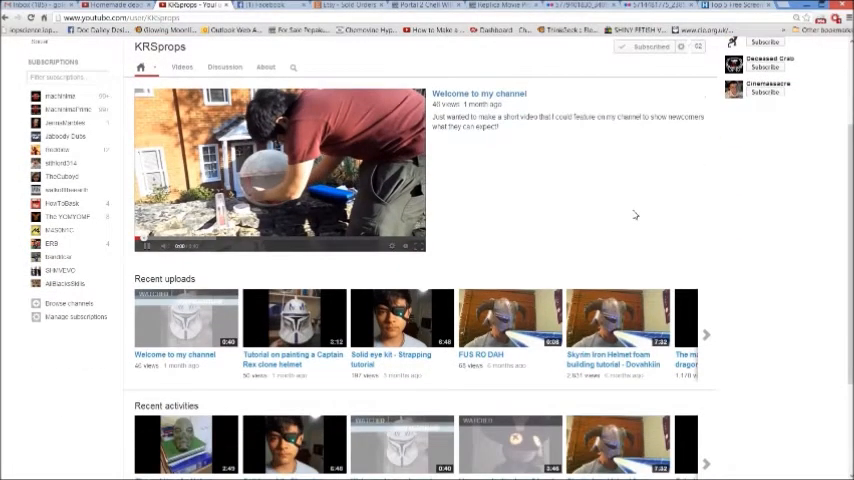
{"action": "scroll", "coordinate": [634, 214], "scroll_direction": "down", "scroll_amount": 1}
{"action": "scroll", "coordinate": [634, 214], "scroll_direction": "down", "scroll_amount": 1}
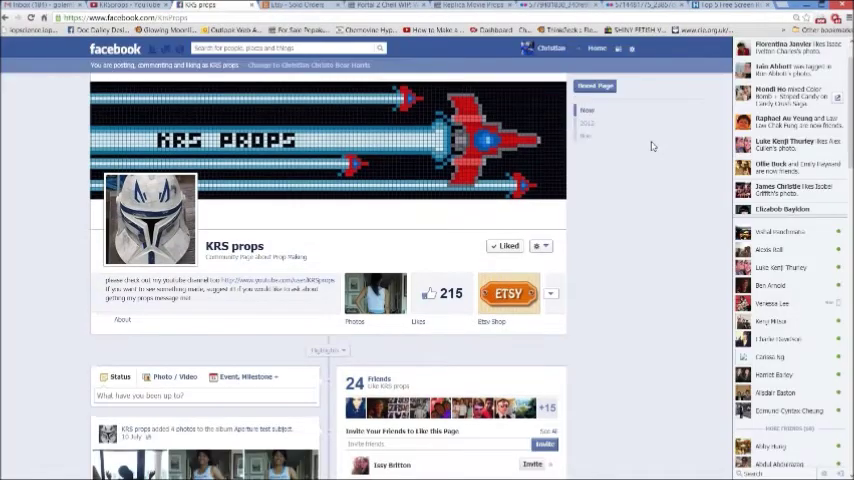
{"action": "scroll", "coordinate": [651, 146], "scroll_direction": "down", "scroll_amount": 1}
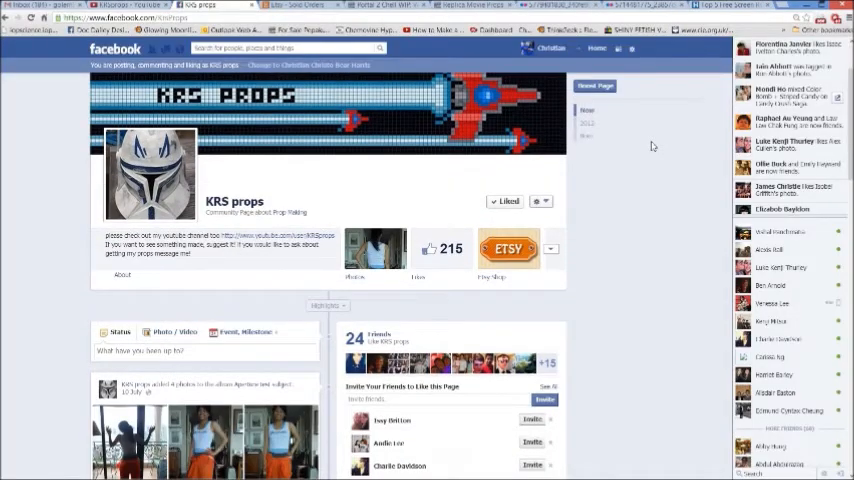
{"action": "scroll", "coordinate": [500, 180], "scroll_direction": "down", "scroll_amount": 1}
Show the KRS props page's photo albums grid, including N7 dog tag, Deadmau5 v2.0 and Companion cube.
{"action": "left_click", "coordinate": [375, 205]}
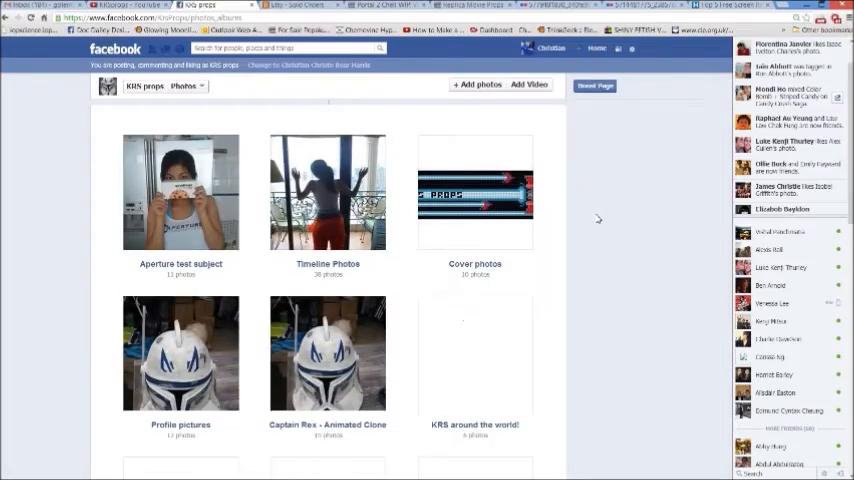
{"action": "scroll", "coordinate": [598, 218], "scroll_direction": "down", "scroll_amount": 1}
{"action": "scroll", "coordinate": [598, 218], "scroll_direction": "down", "scroll_amount": 2}
{"action": "scroll", "coordinate": [598, 218], "scroll_direction": "down", "scroll_amount": 1}
{"action": "scroll", "coordinate": [598, 218], "scroll_direction": "down", "scroll_amount": 2}
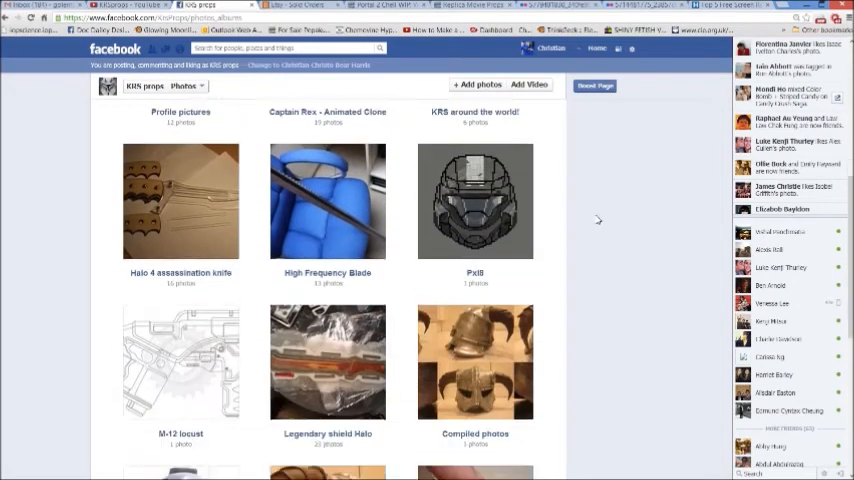
{"action": "scroll", "coordinate": [598, 218], "scroll_direction": "down", "scroll_amount": 1}
{"action": "scroll", "coordinate": [598, 218], "scroll_direction": "down", "scroll_amount": 2}
{"action": "scroll", "coordinate": [598, 218], "scroll_direction": "down", "scroll_amount": 1}
{"action": "scroll", "coordinate": [598, 218], "scroll_direction": "down", "scroll_amount": 2}
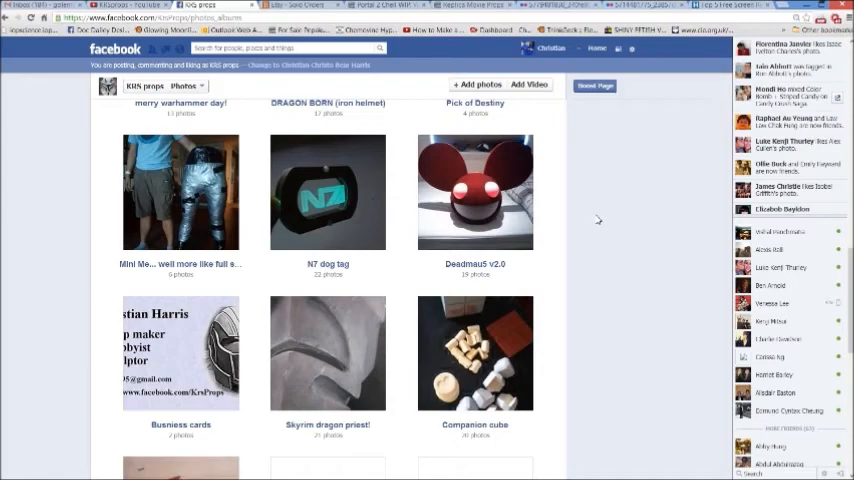